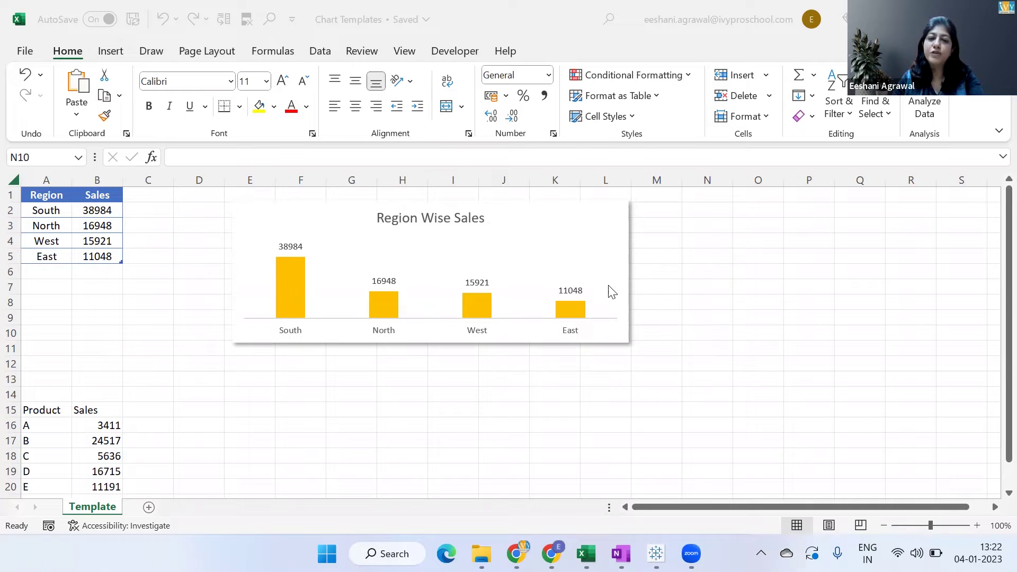
Insert a 2-D clustered column chart from the Region and Sales table
{"action": "left_click", "coordinate": [86, 231]}
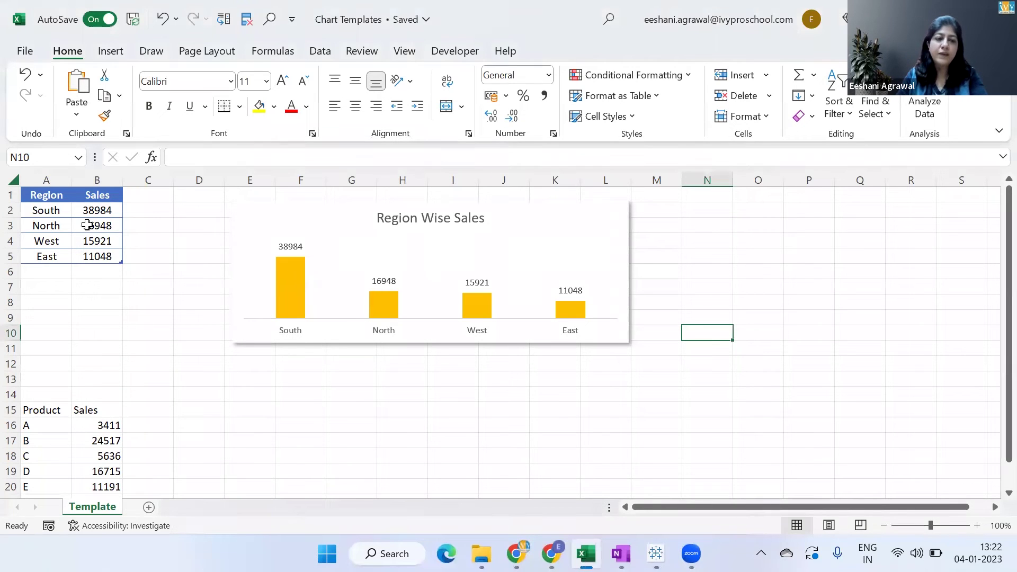
{"action": "left_click", "coordinate": [86, 232]}
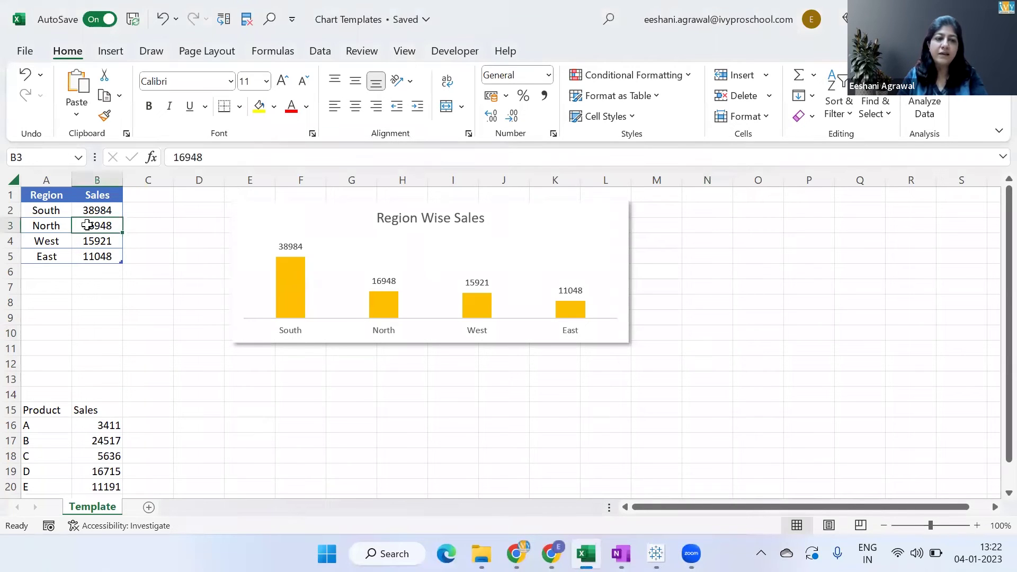
{"action": "left_click", "coordinate": [112, 53]}
{"action": "left_click", "coordinate": [371, 77]}
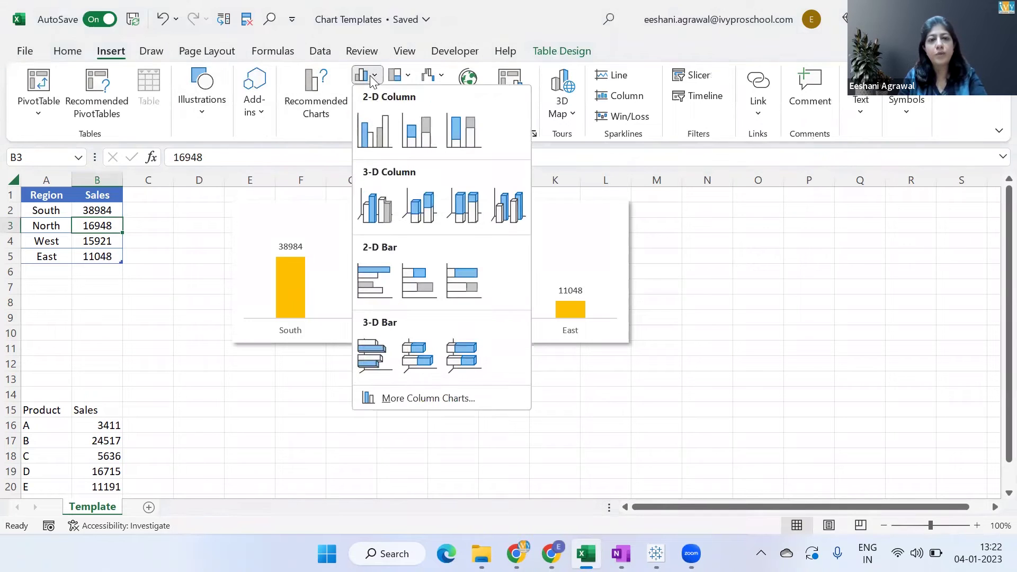
{"action": "left_click", "coordinate": [379, 136]}
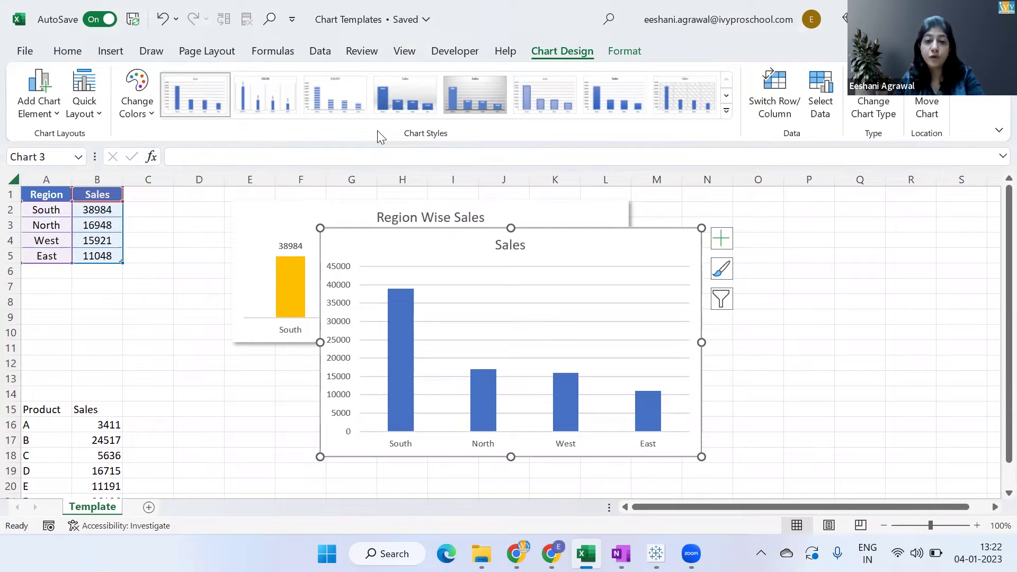
Remove the gridlines from the new region sales chart and add data labels to its columns
{"action": "left_click", "coordinate": [489, 287]}
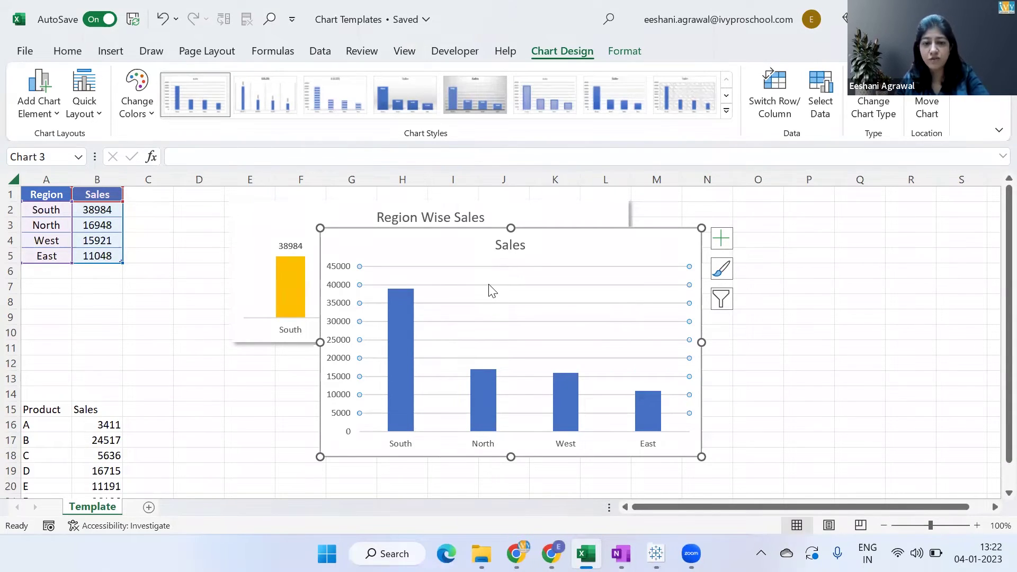
{"action": "key", "text": "Delete"}
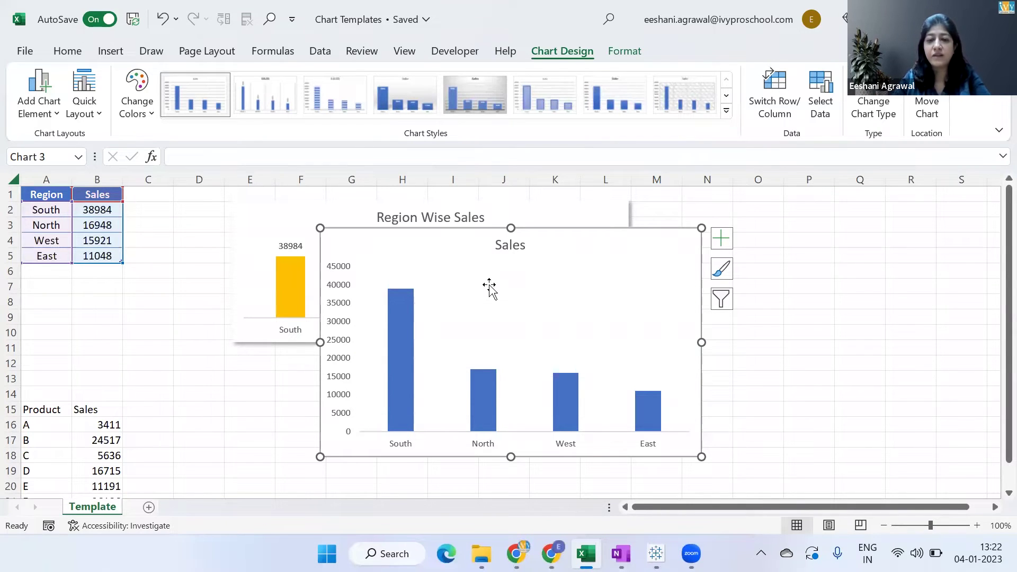
{"action": "left_click", "coordinate": [720, 245]}
{"action": "left_click", "coordinate": [755, 313]}
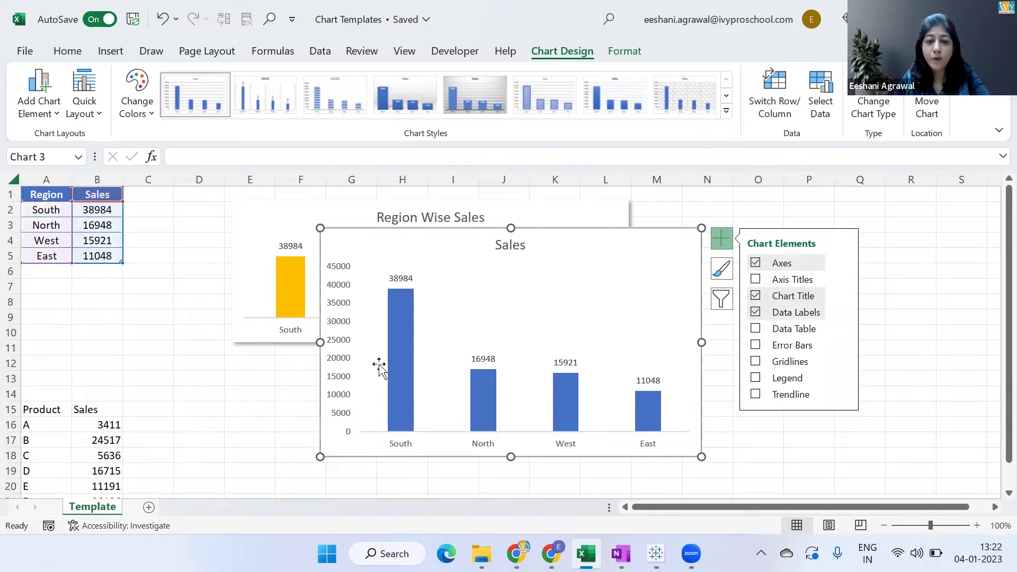
Delete the new chart's vertical axis and change its title to "Region Wise Sales"
{"action": "left_click", "coordinate": [349, 364]}
{"action": "key", "text": "Delete"}
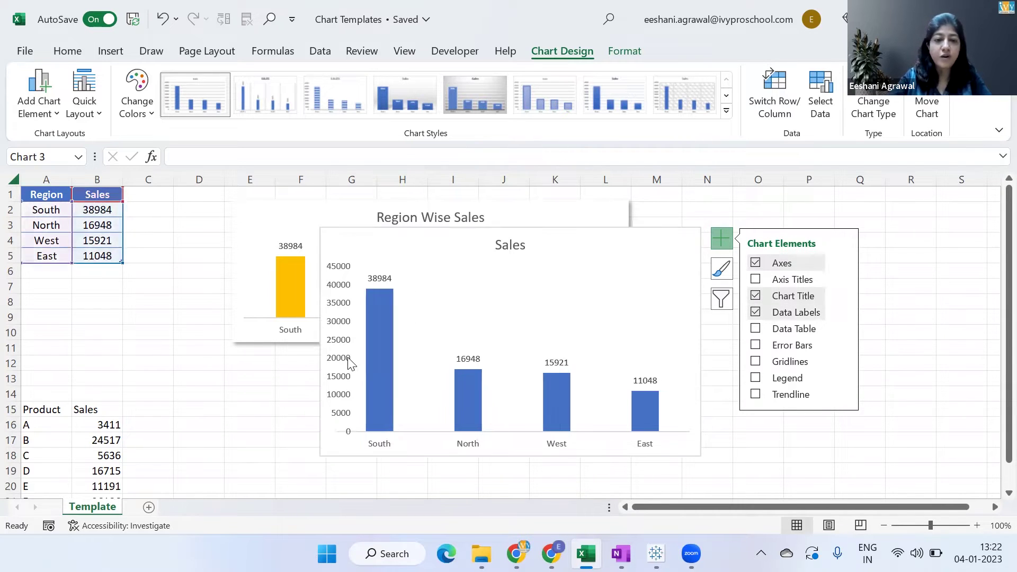
{"action": "double_click", "coordinate": [506, 245]}
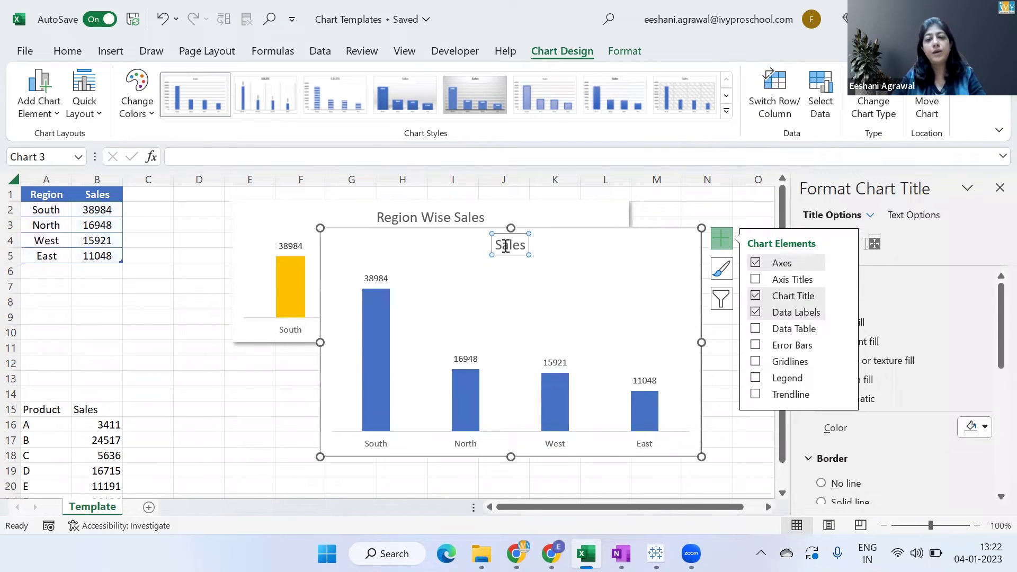
{"action": "left_click", "coordinate": [506, 246]}
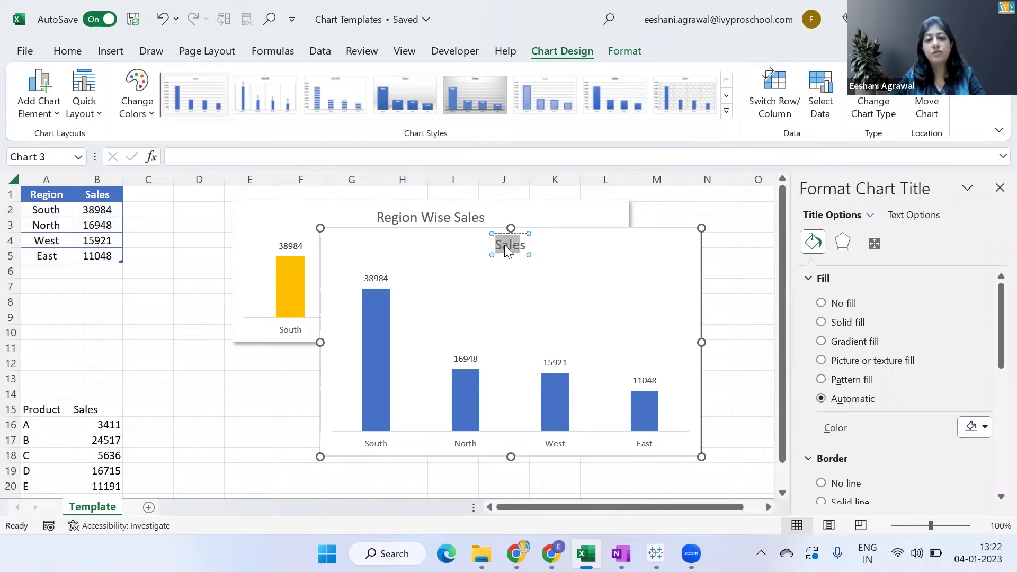
{"action": "type", "text": "Region Wise Sales"}
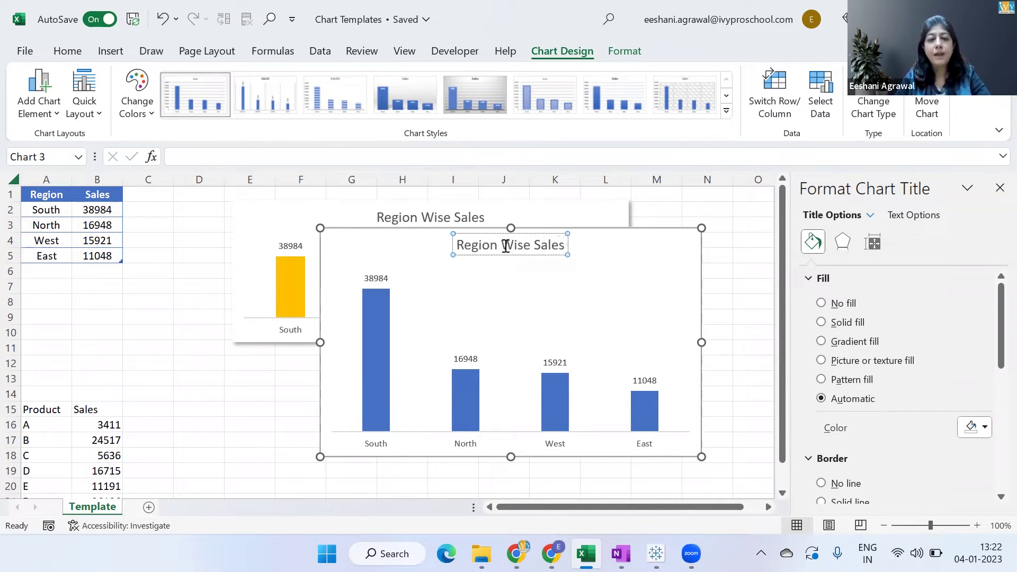
{"action": "left_click", "coordinate": [602, 325]}
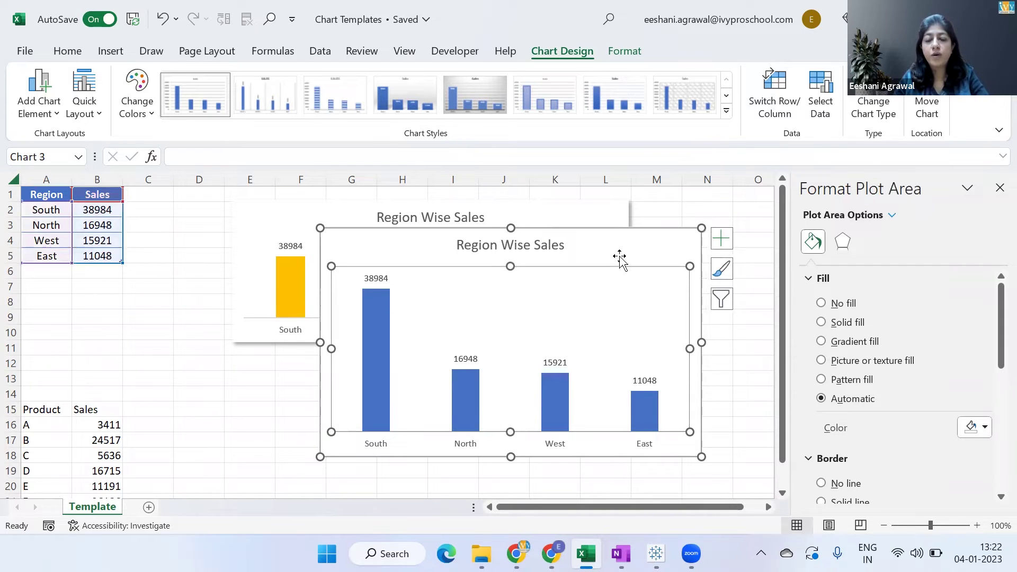
Give the chart's data series a solid gold fill matching the columns of the existing chart behind it
{"action": "left_click", "coordinate": [558, 387]}
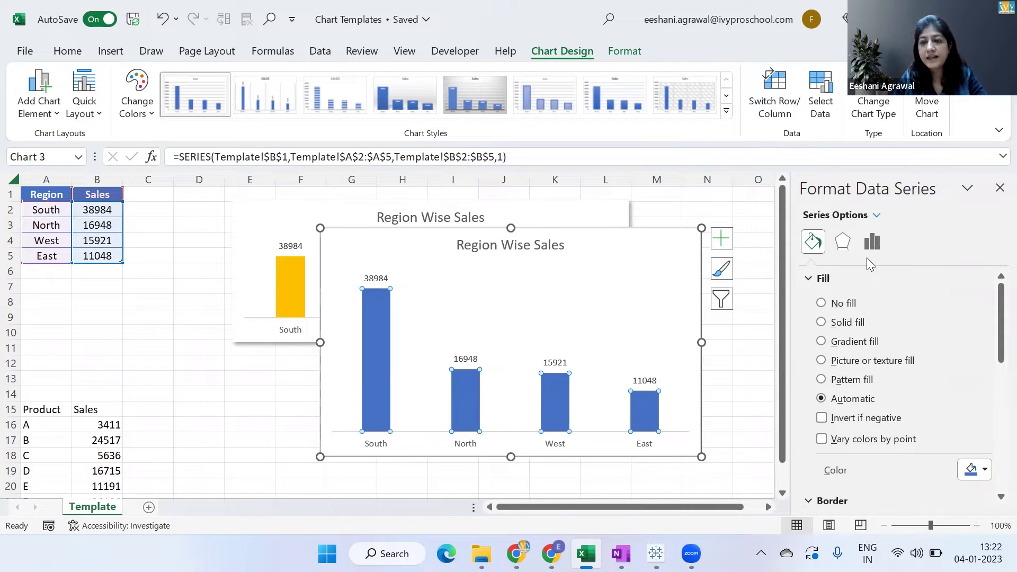
{"action": "left_click", "coordinate": [984, 470]}
{"action": "left_click", "coordinate": [983, 318]}
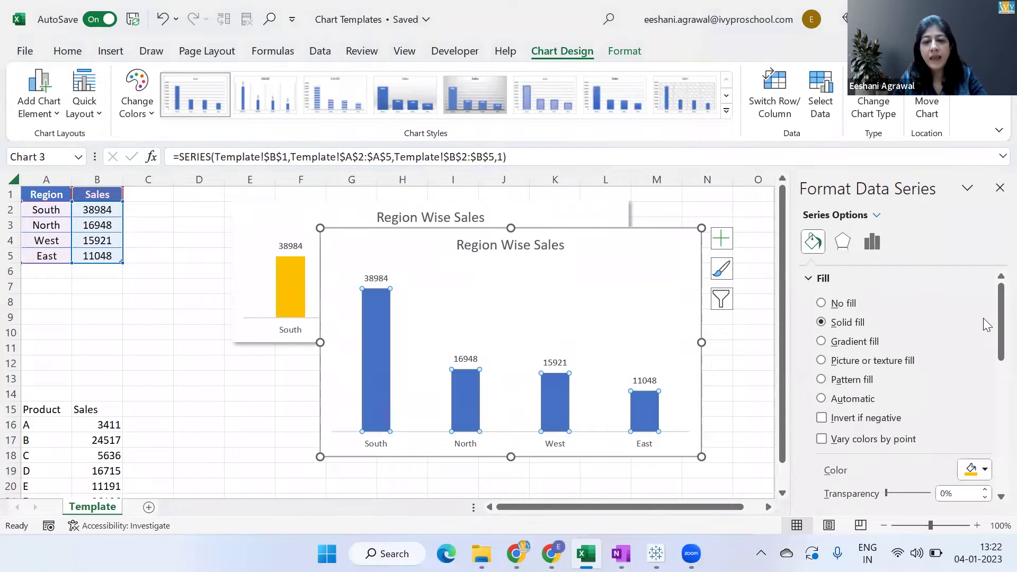
Apply the outer shadow preset cast toward the lower right (45° angle) to the new chart's area
{"action": "left_click", "coordinate": [696, 239]}
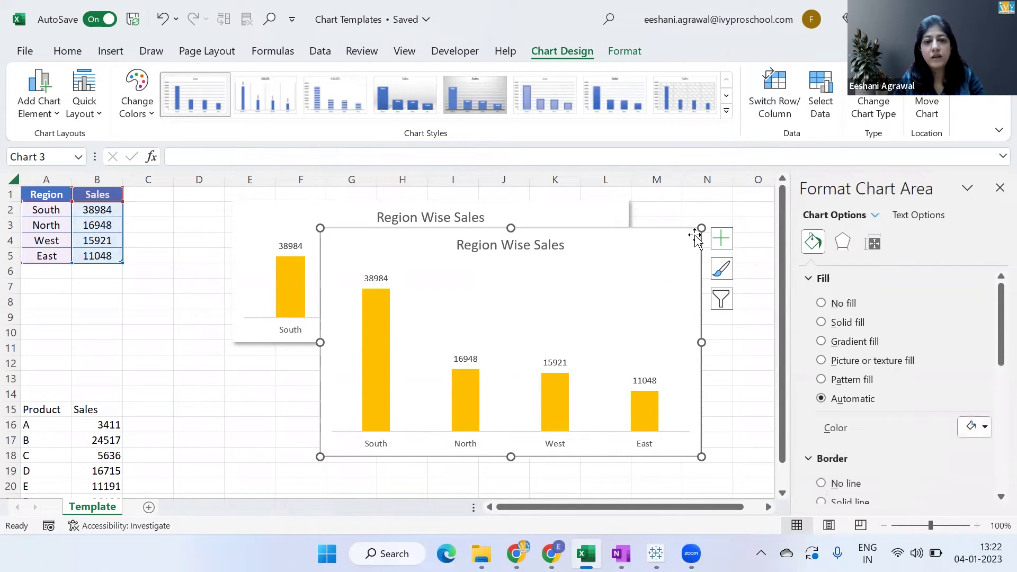
{"action": "left_click", "coordinate": [845, 241]}
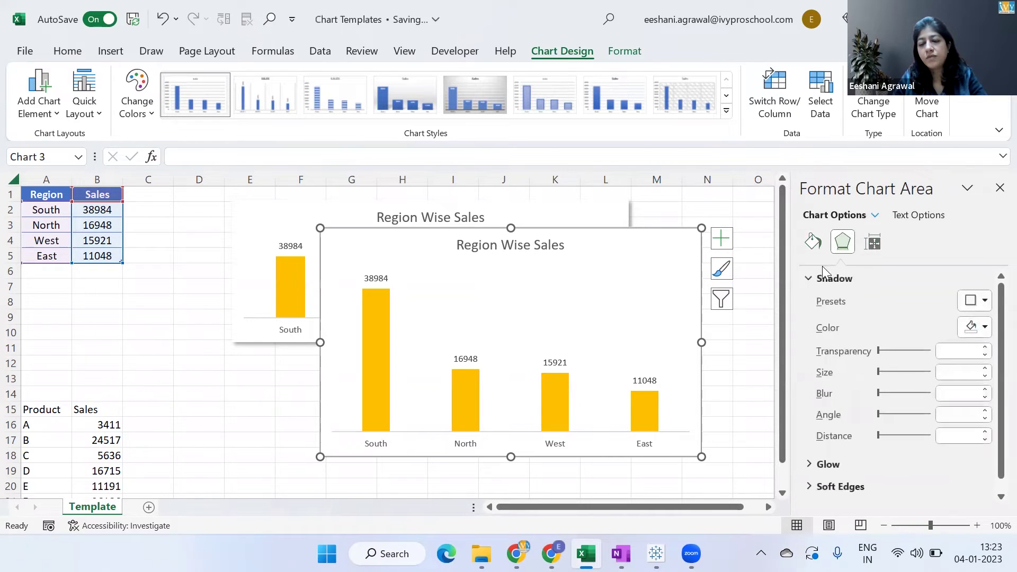
{"action": "left_click", "coordinate": [982, 305]}
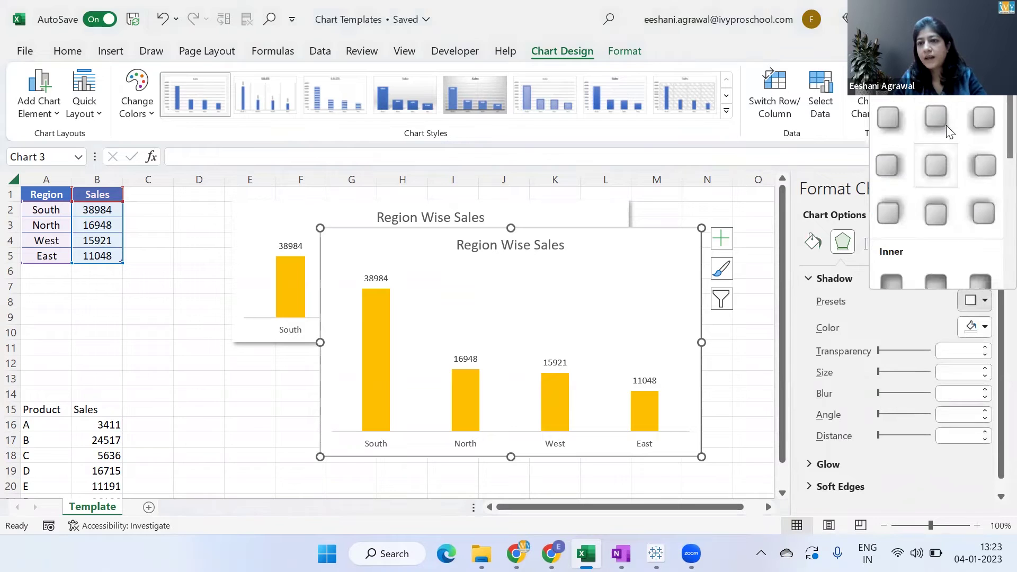
{"action": "left_click", "coordinate": [890, 124]}
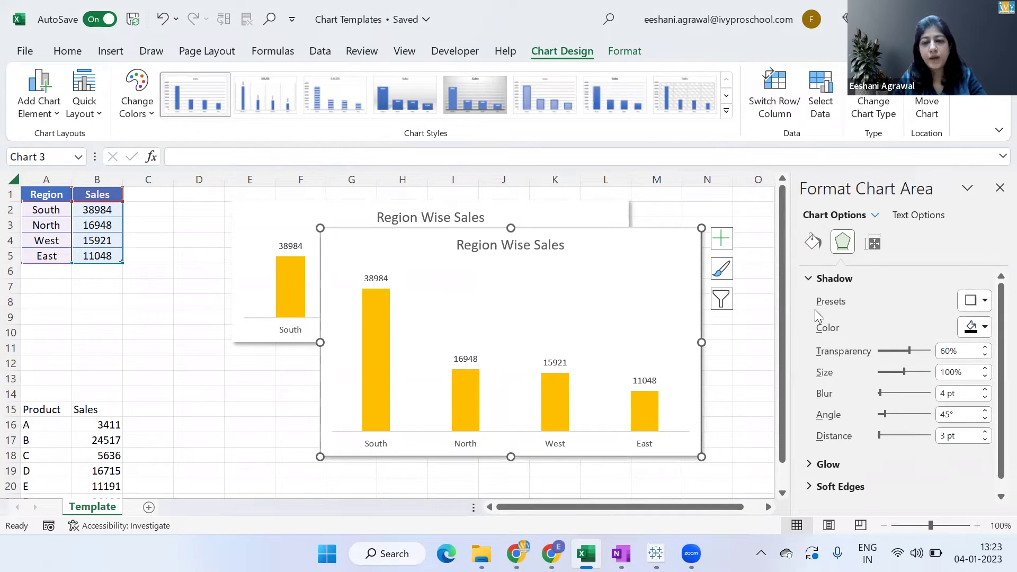
{"action": "left_click", "coordinate": [760, 363]}
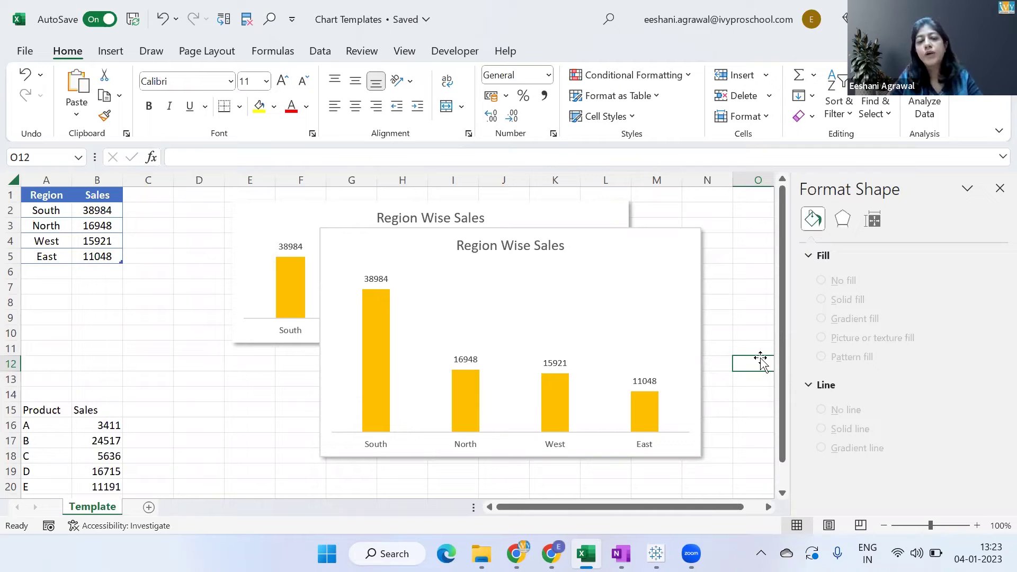
Save the formatted region sales chart as a chart template named Template1
{"action": "left_click", "coordinate": [638, 240]}
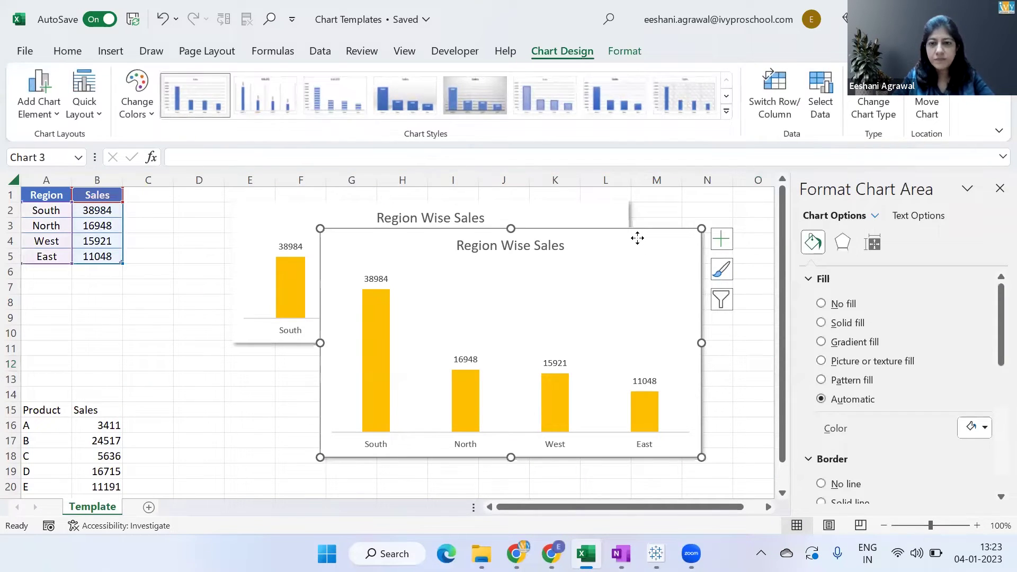
{"action": "right_click", "coordinate": [639, 242]}
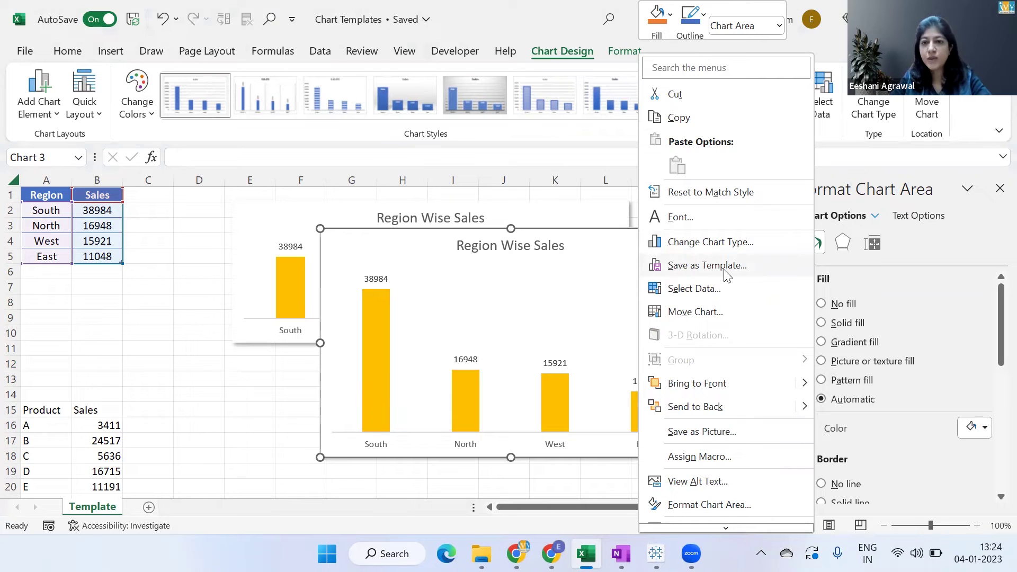
{"action": "left_click", "coordinate": [708, 265]}
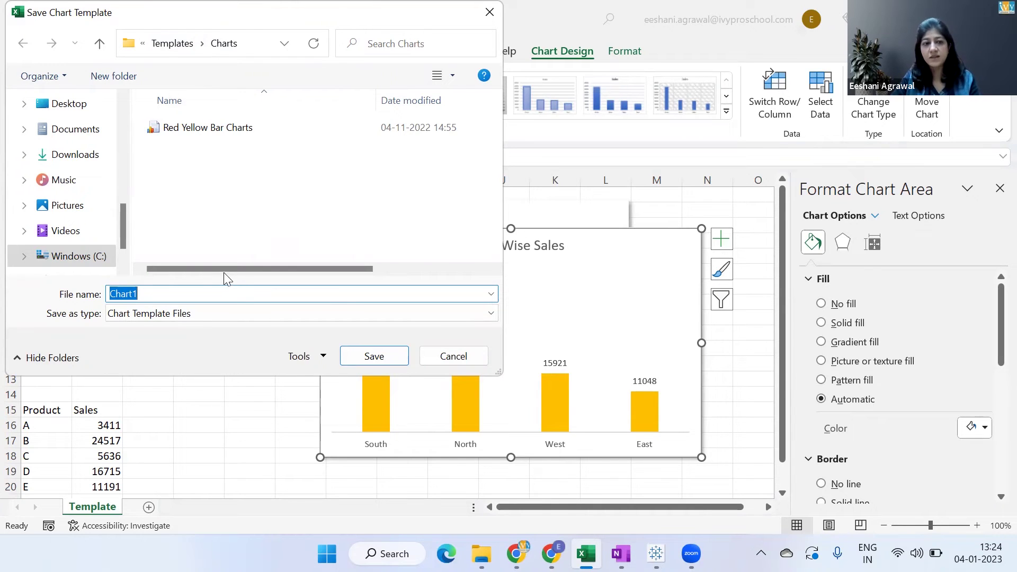
{"action": "type", "text": "Template"}
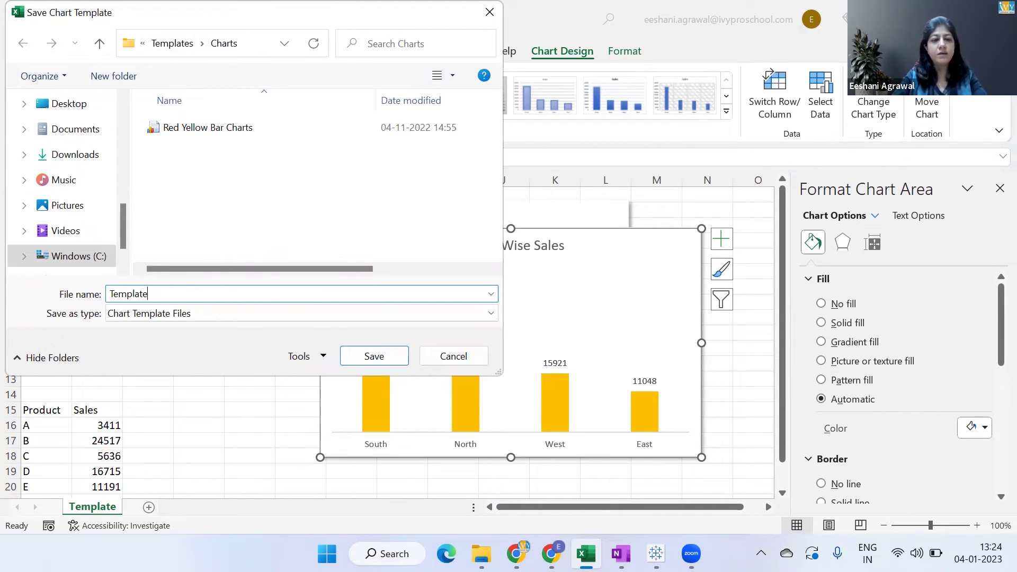
{"action": "type", "text": "1"}
{"action": "left_click", "coordinate": [372, 353]}
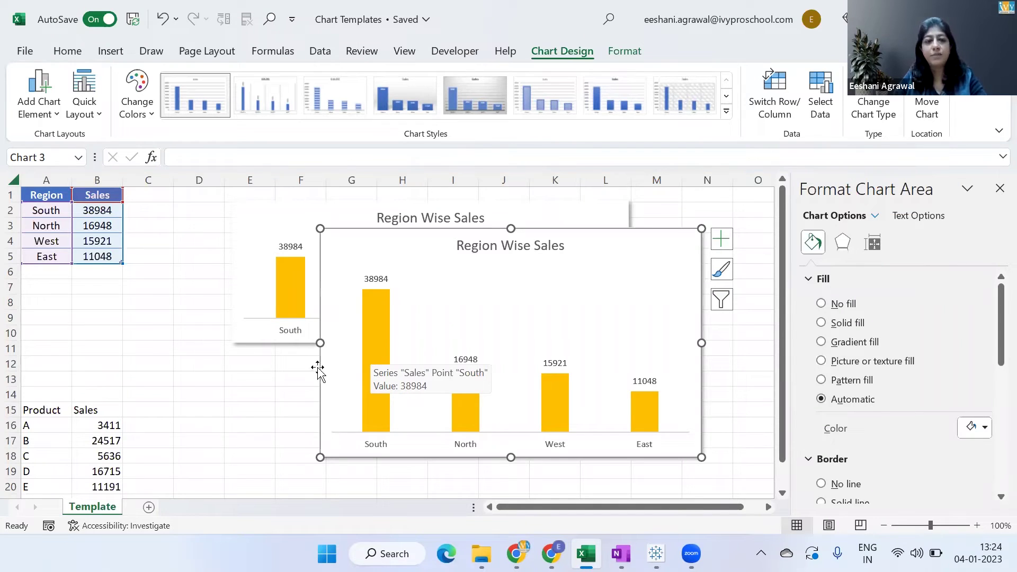
Insert a 2-D clustered column chart from the Product and Sales data in A15:B22
{"action": "left_click", "coordinate": [83, 424]}
{"action": "left_click", "coordinate": [85, 436]}
{"action": "key", "text": "Down"}
{"action": "key", "text": "Down"}
{"action": "key", "text": "Down"}
{"action": "key", "text": "Down"}
{"action": "key", "text": "Down"}
{"action": "key", "text": "Down"}
{"action": "key", "text": "Down"}
{"action": "key", "text": "Down"}
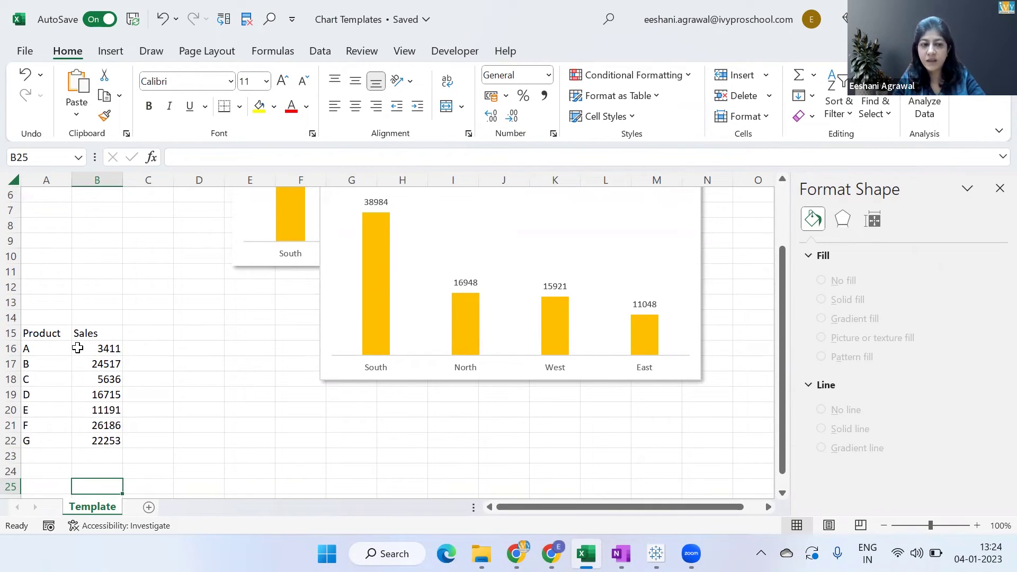
{"action": "left_click", "coordinate": [97, 425]}
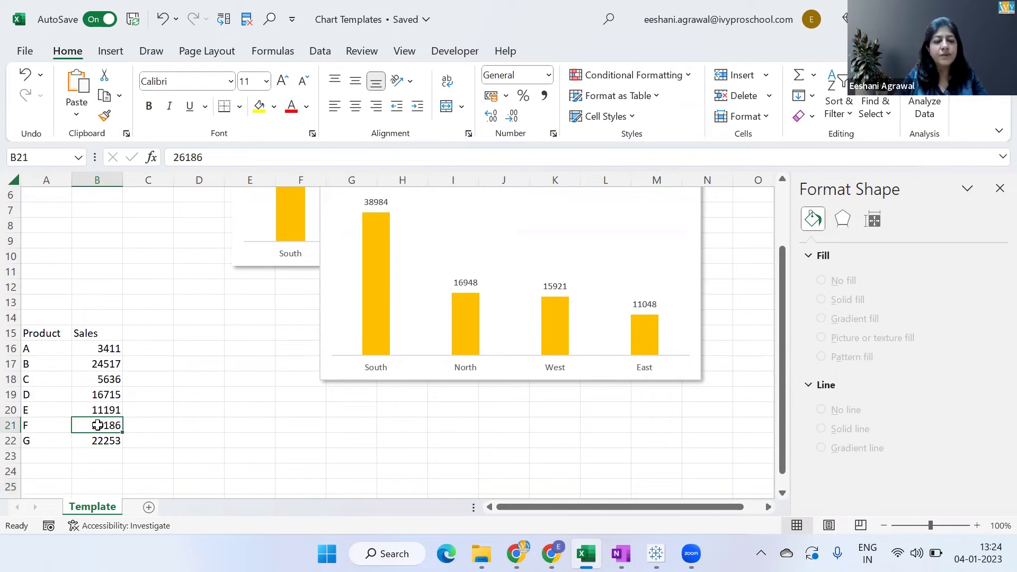
{"action": "left_click", "coordinate": [124, 57]}
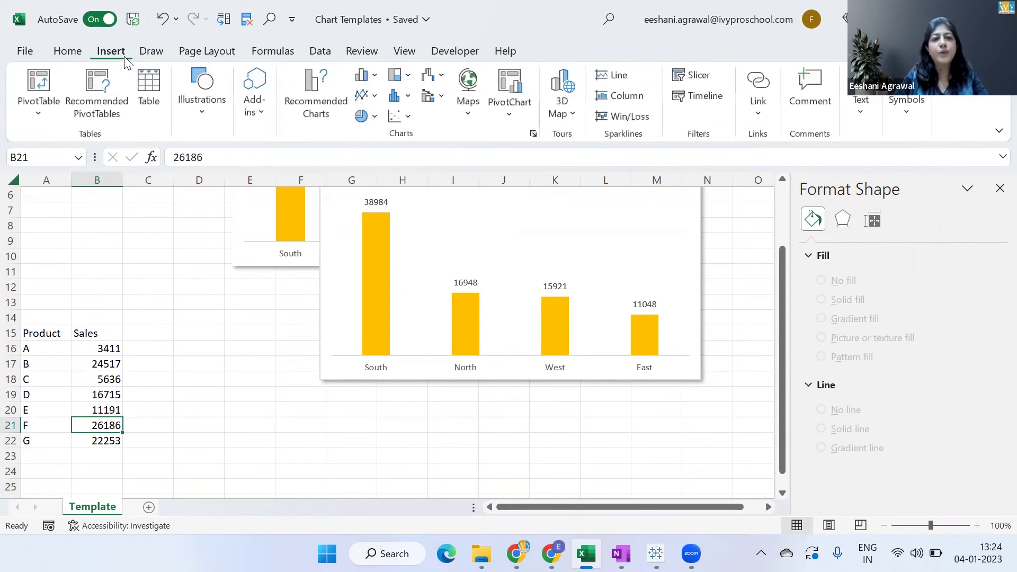
{"action": "left_click", "coordinate": [373, 78]}
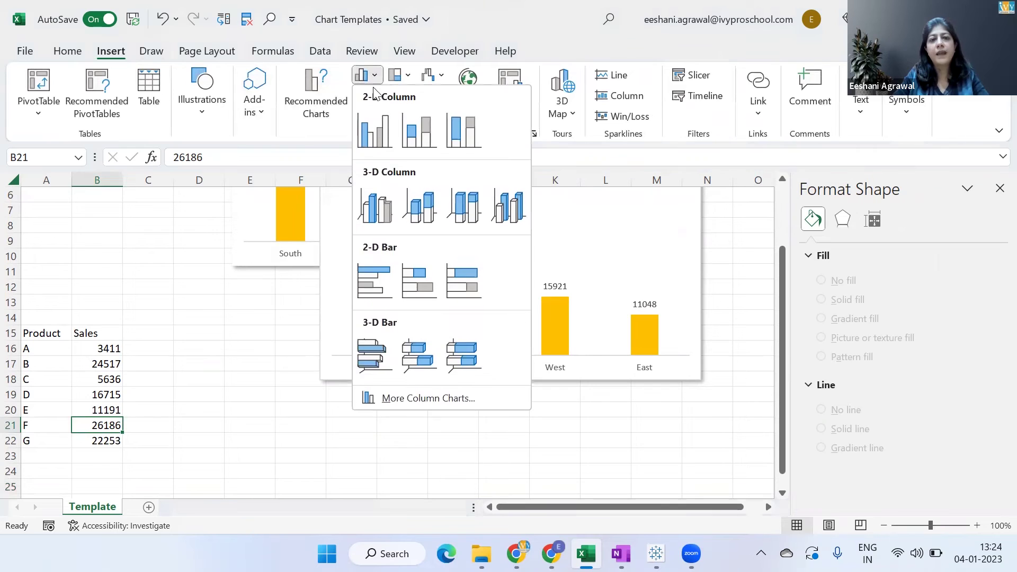
{"action": "left_click", "coordinate": [375, 128]}
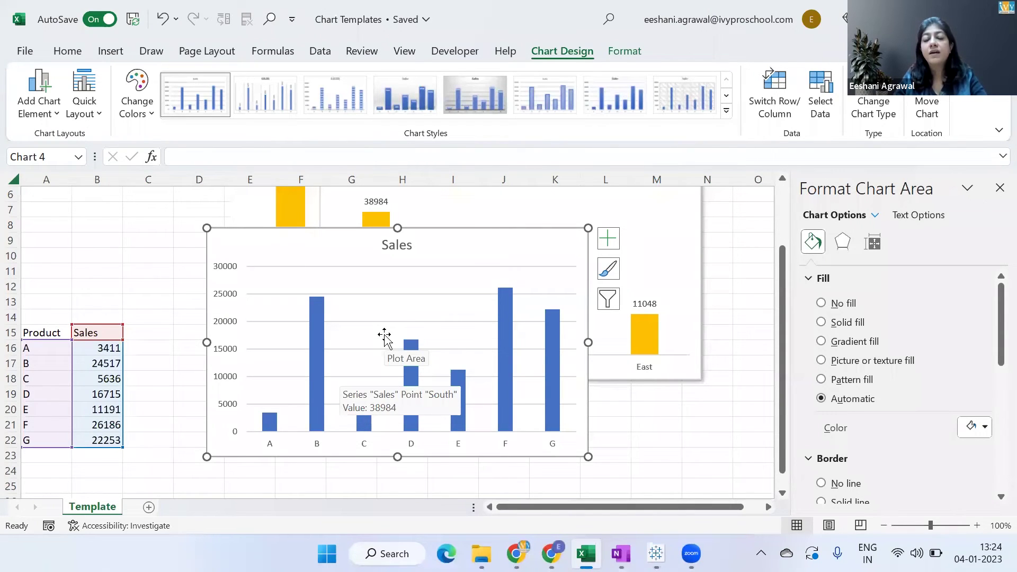
Change the product sales chart's type to the saved Template1 chart template
{"action": "right_click", "coordinate": [445, 252]}
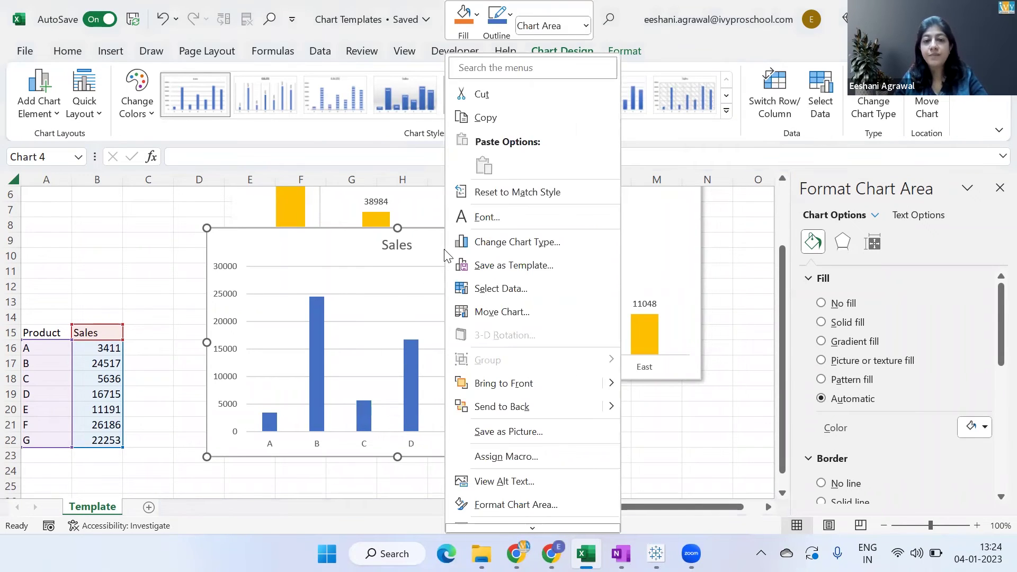
{"action": "left_click", "coordinate": [545, 243]}
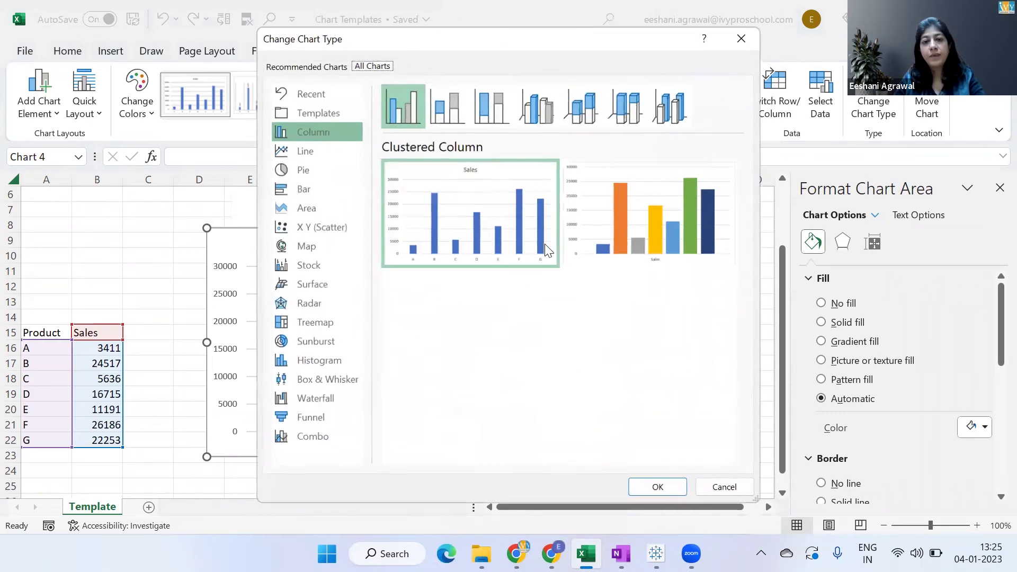
{"action": "left_click", "coordinate": [305, 118]}
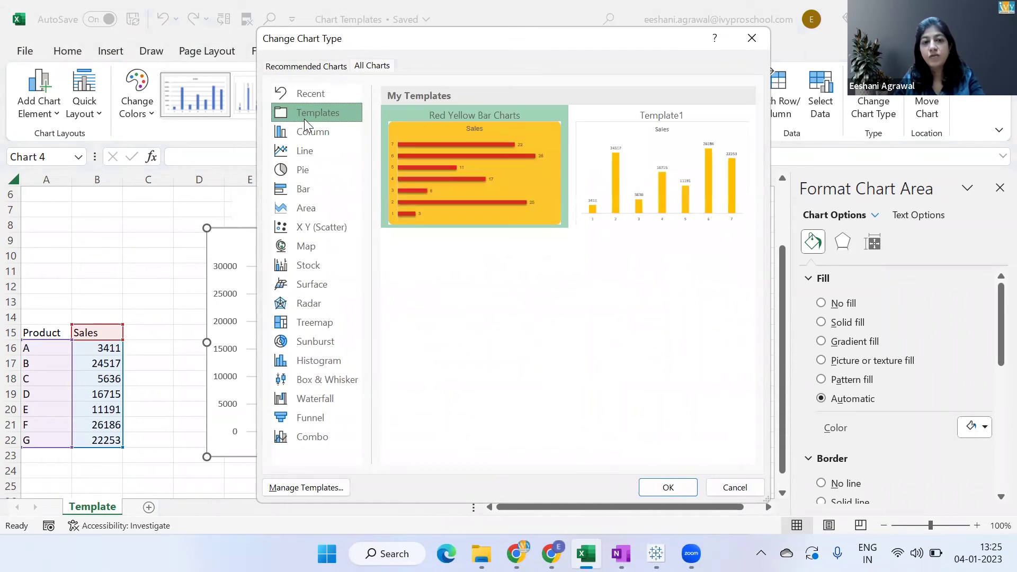
{"action": "mouse_move", "coordinate": [666, 166]}
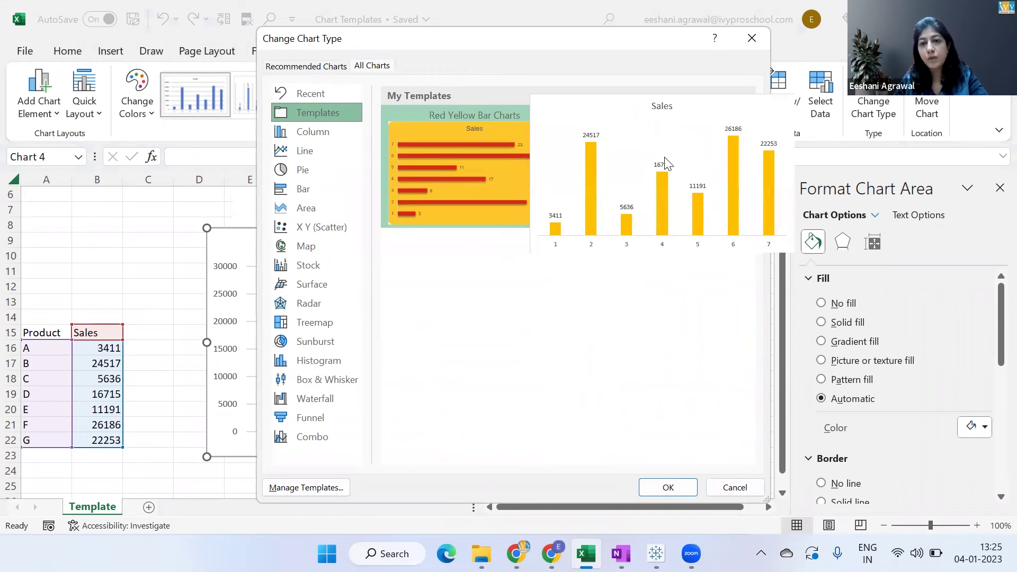
{"action": "mouse_move", "coordinate": [469, 139]}
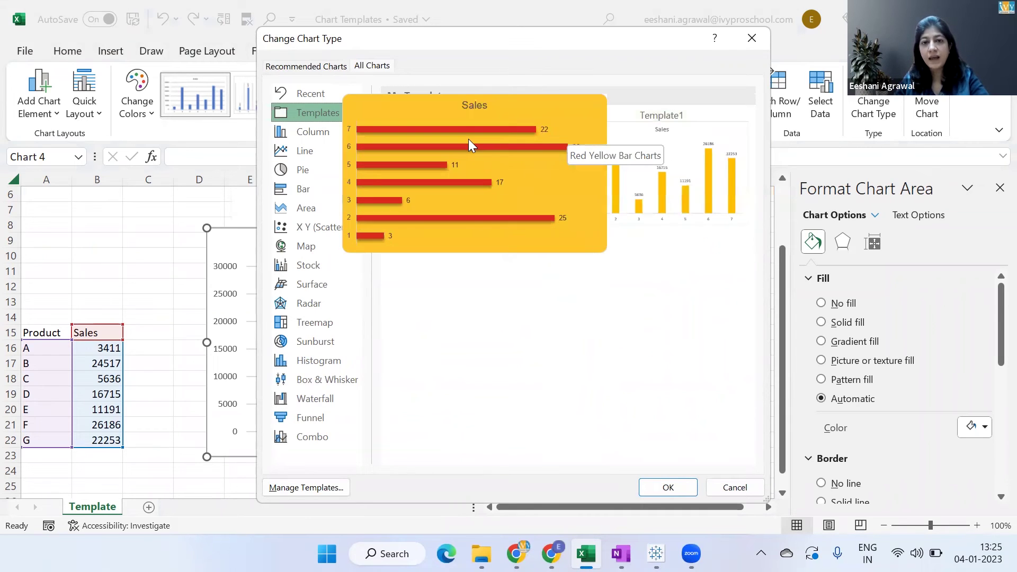
{"action": "left_click", "coordinate": [647, 150]}
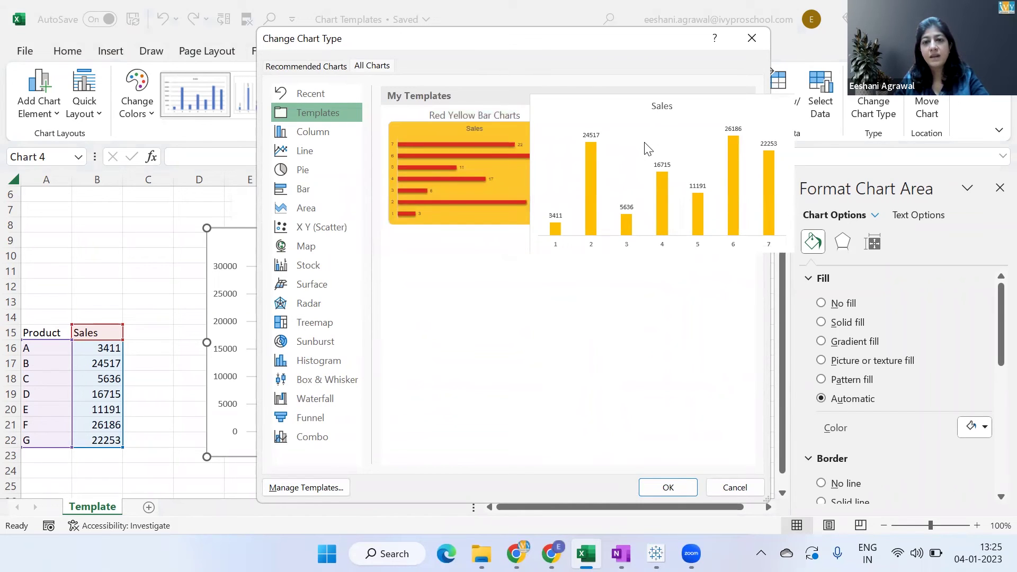
{"action": "left_click", "coordinate": [664, 480]}
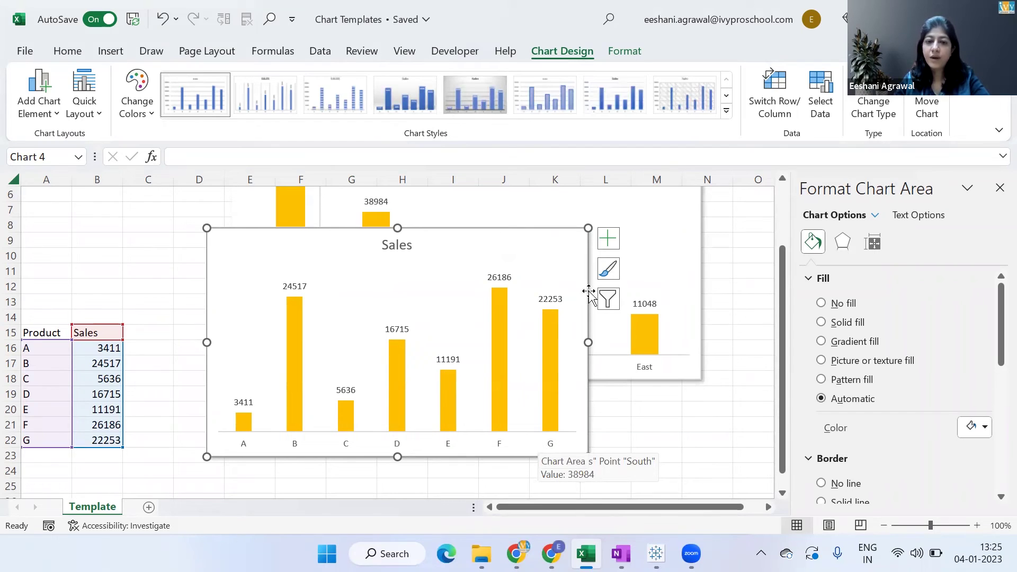
Switch the product sales chart to the saved Red Yellow Bar Charts template
{"action": "mouse_move", "coordinate": [444, 414]}
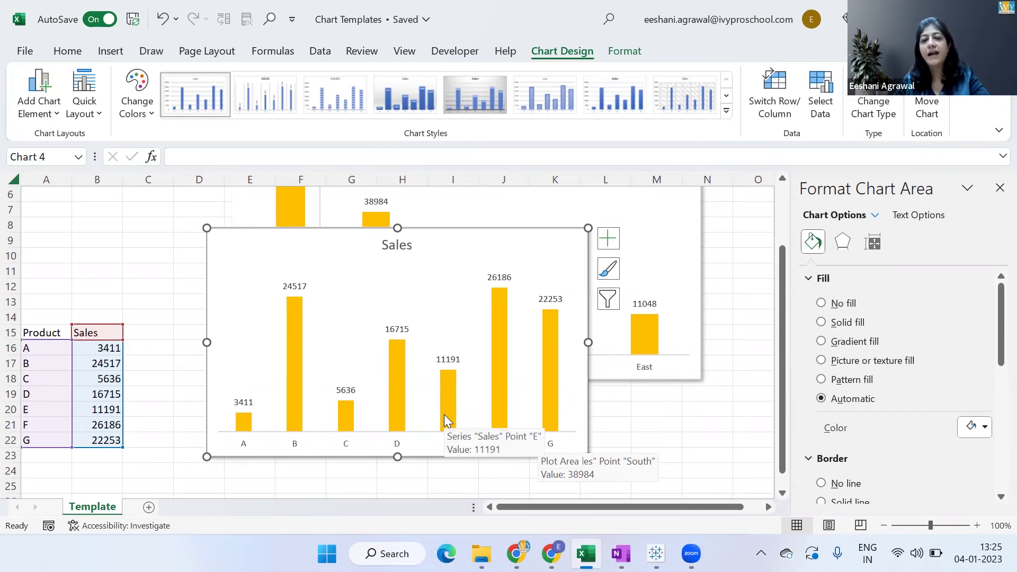
{"action": "right_click", "coordinate": [534, 252]}
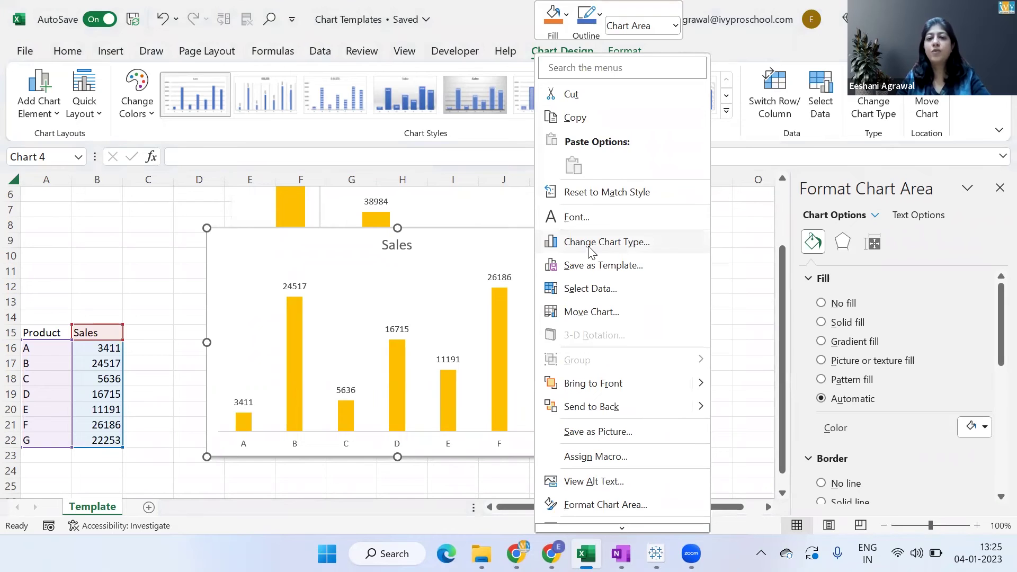
{"action": "left_click", "coordinate": [592, 249]}
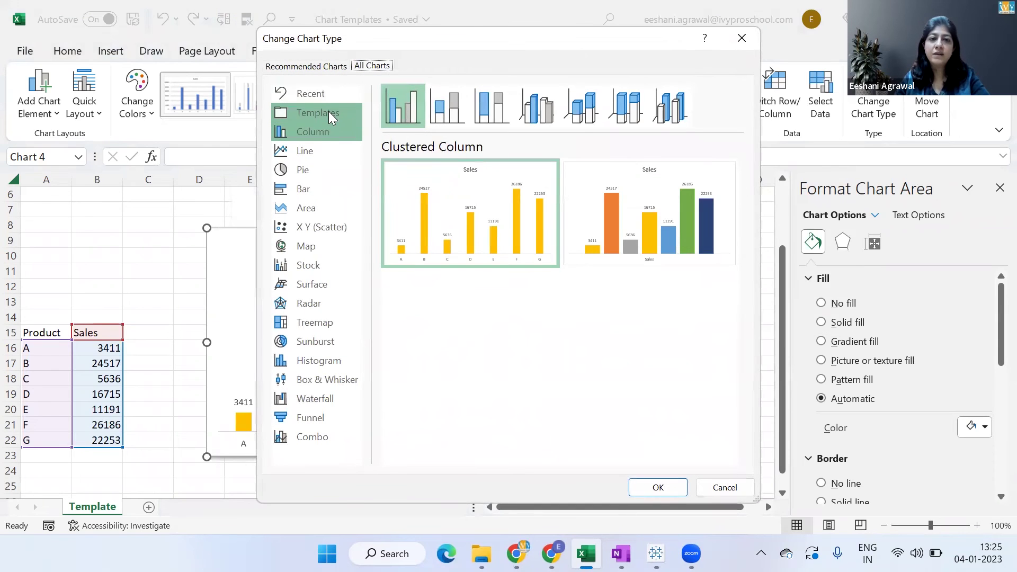
{"action": "left_click", "coordinate": [329, 112]}
{"action": "mouse_move", "coordinate": [456, 165]}
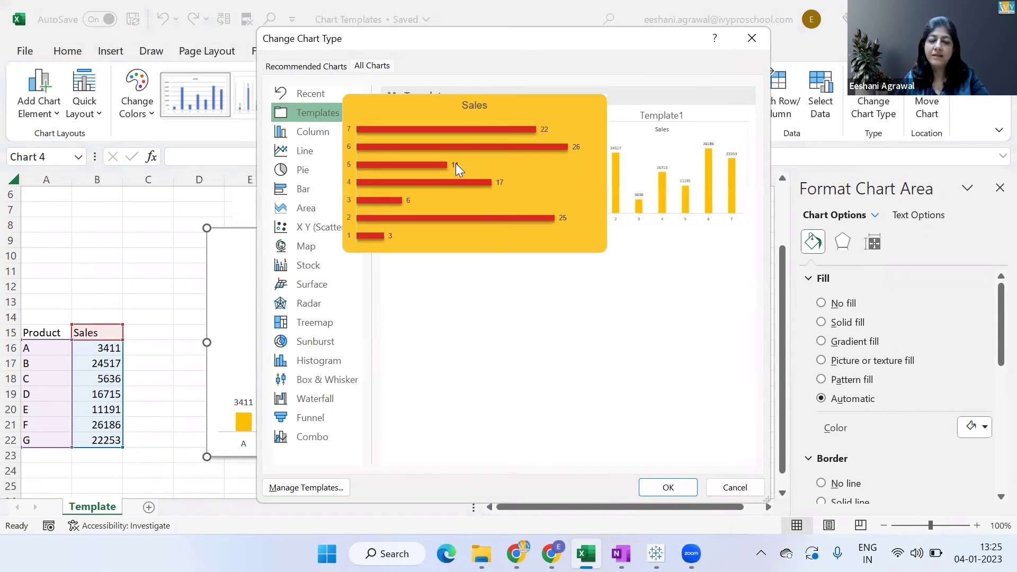
{"action": "left_click", "coordinate": [664, 482]}
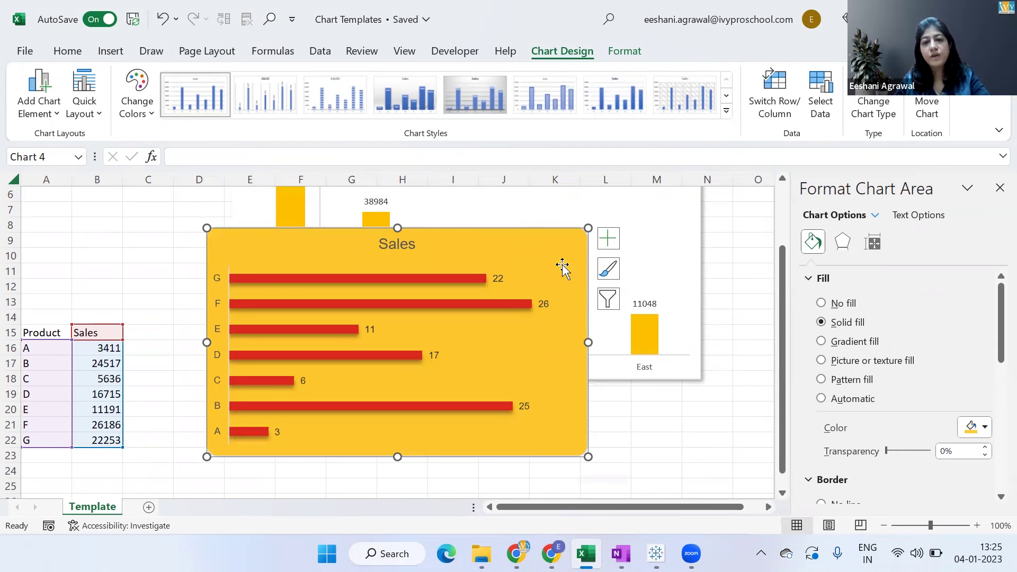
Delete the product sales bar chart from the Template sheet
{"action": "left_click_drag", "start_coordinate": [551, 243], "coordinate": [588, 259]}
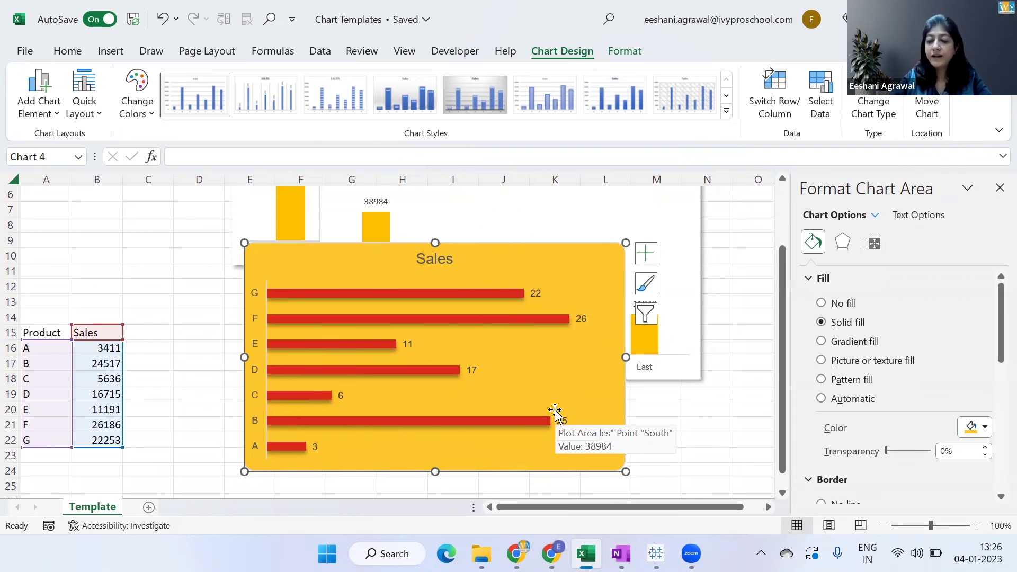
{"action": "key", "text": "Delete"}
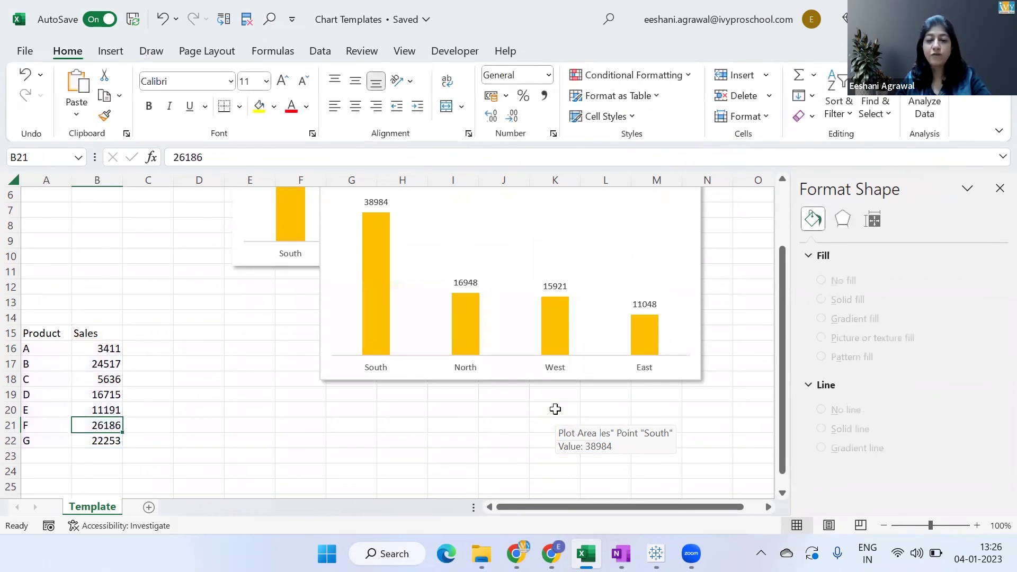